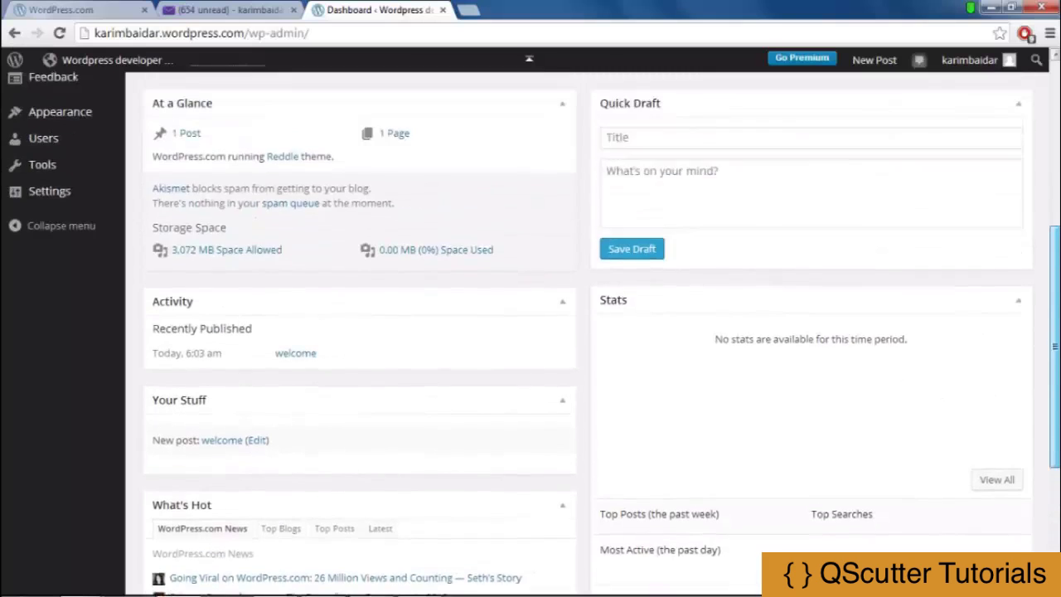
Review the blog dashboard's overview sections, including Activity, Your Stuff, What's Hot and Stats.
{"action": "scroll", "coordinate": [531, 332], "scroll_direction": "down", "scroll_amount": 3}
{"action": "scroll", "coordinate": [438, 351], "scroll_direction": "down", "scroll_amount": 2}
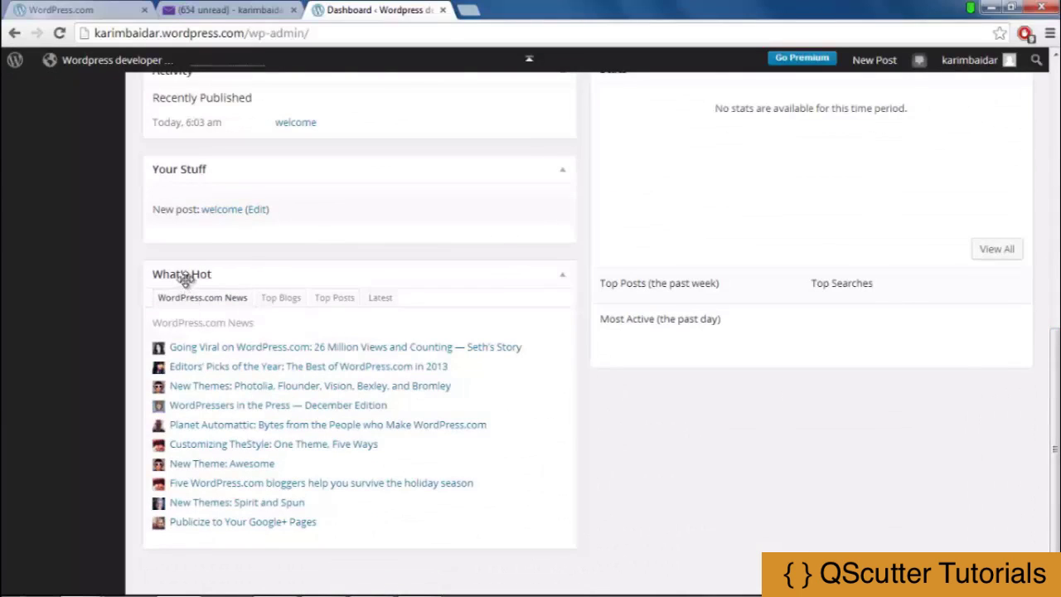
{"action": "scroll", "coordinate": [1055, 447], "scroll_direction": "up", "scroll_amount": 3}
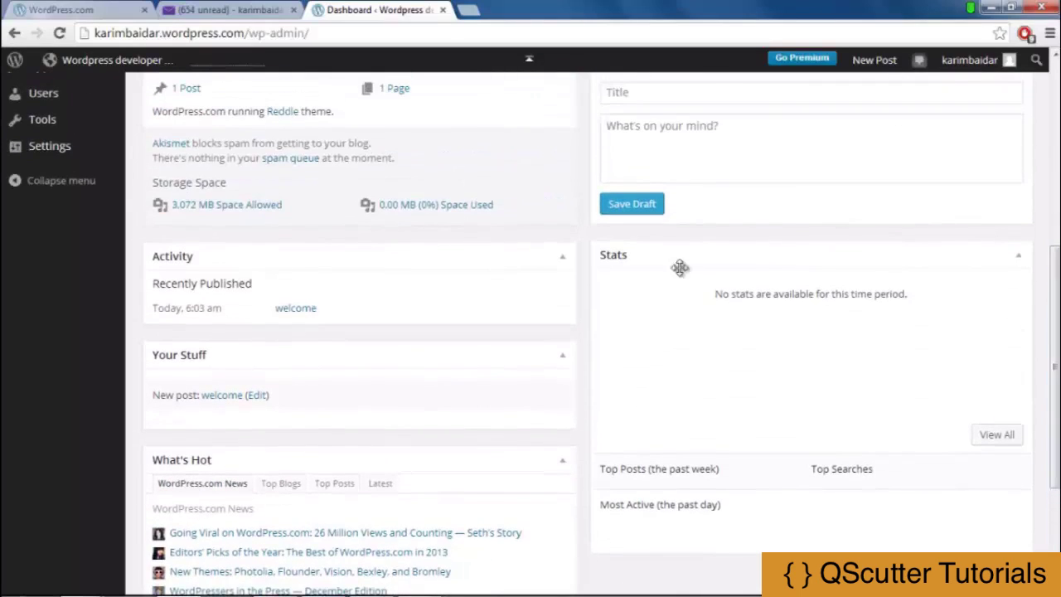
{"action": "scroll", "coordinate": [628, 249], "scroll_direction": "up", "scroll_amount": 2}
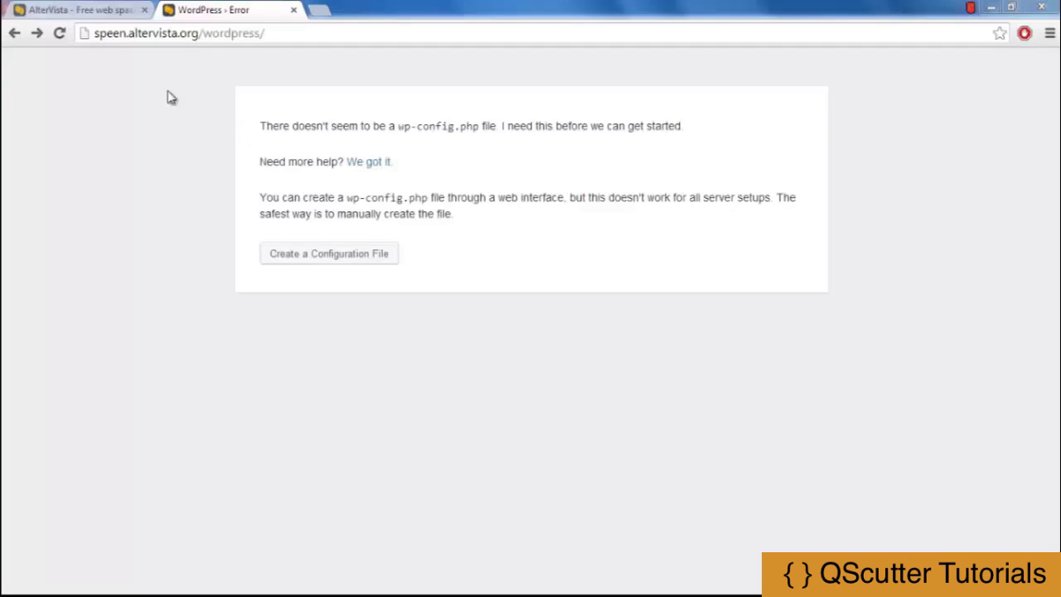
Go from the AlterVista dashboard to phpMyAdmin and open the my_speen database.
{"action": "left_click", "coordinate": [100, 21]}
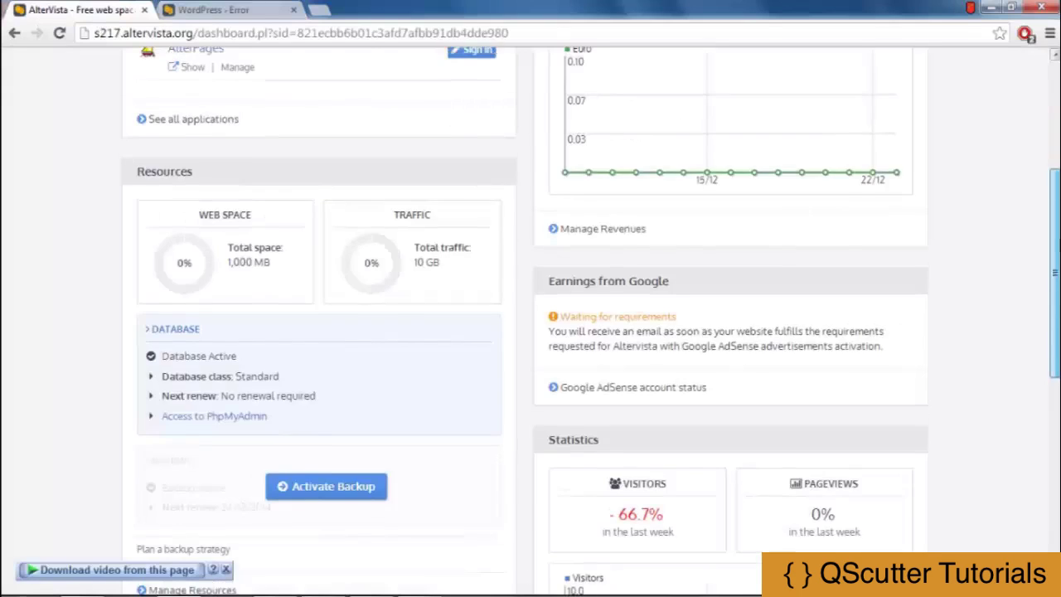
{"action": "scroll", "coordinate": [531, 324], "scroll_direction": "up", "scroll_amount": 2}
{"action": "scroll", "coordinate": [213, 493], "scroll_direction": "down", "scroll_amount": 1}
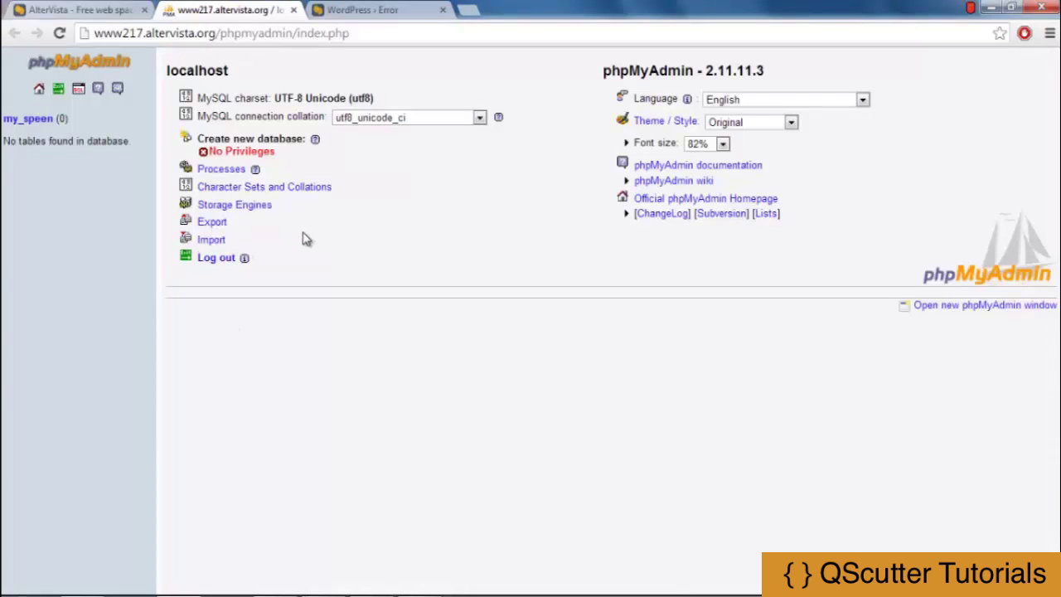
{"action": "left_click", "coordinate": [30, 121]}
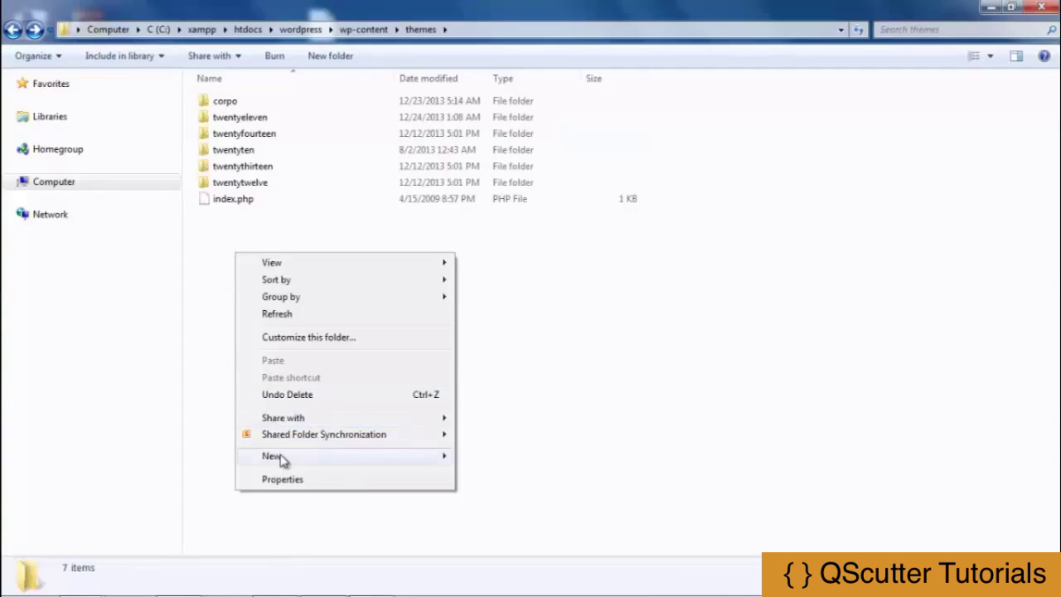
Create a folder named ChildTheme in the WordPress themes directory and open it.
{"action": "mouse_move", "coordinate": [281, 461]}
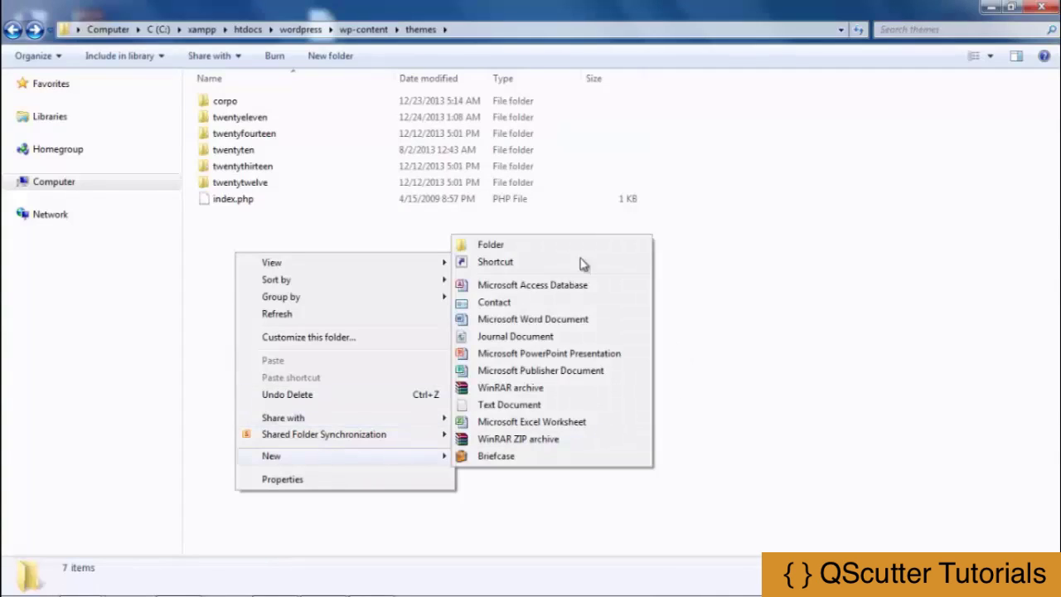
{"action": "left_click", "coordinate": [521, 245]}
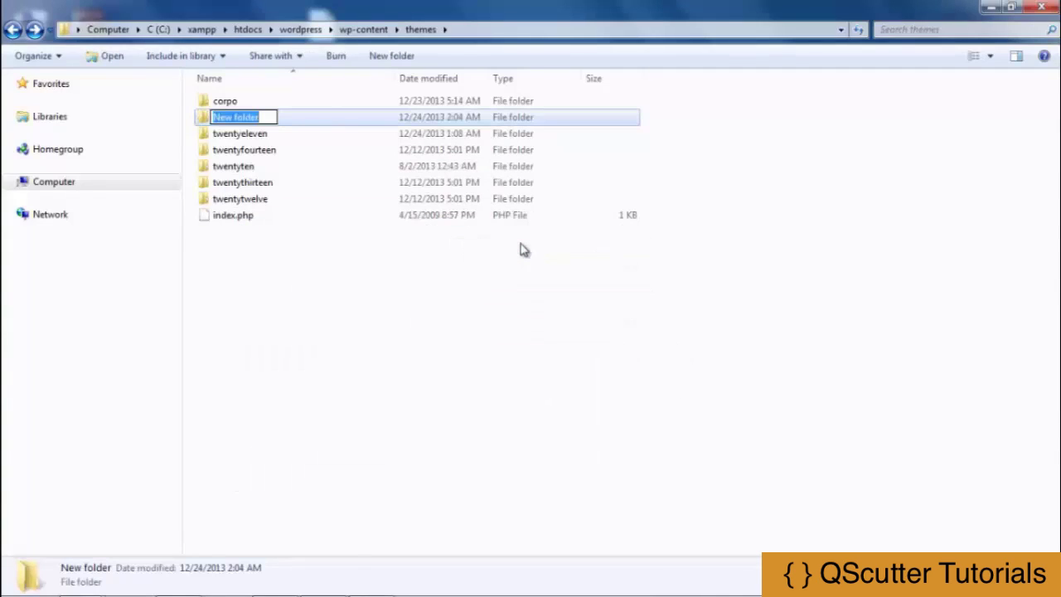
{"action": "type", "text": "ChildTheme"}
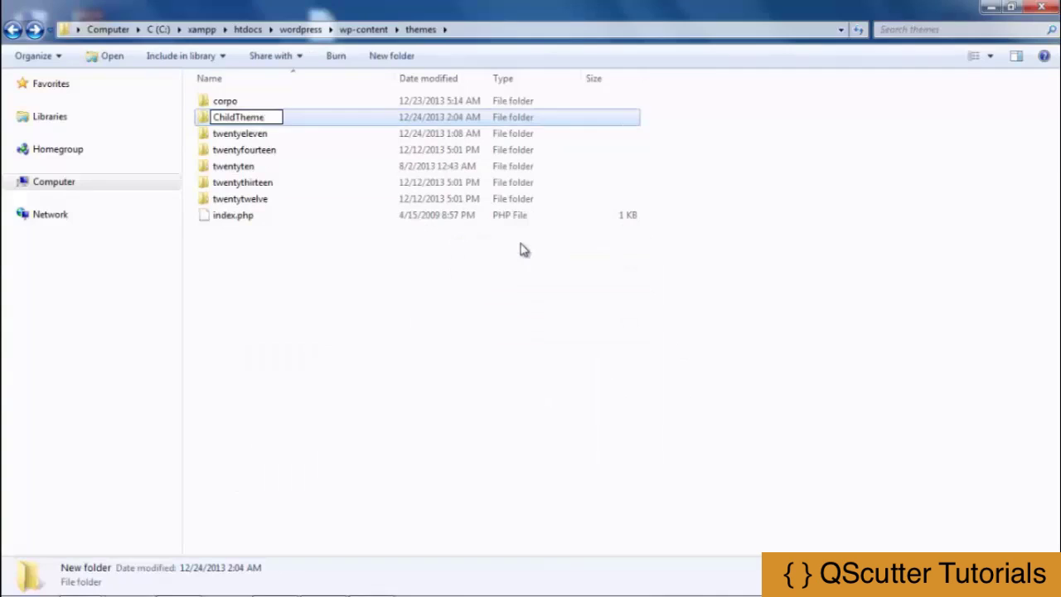
{"action": "key", "text": "Return"}
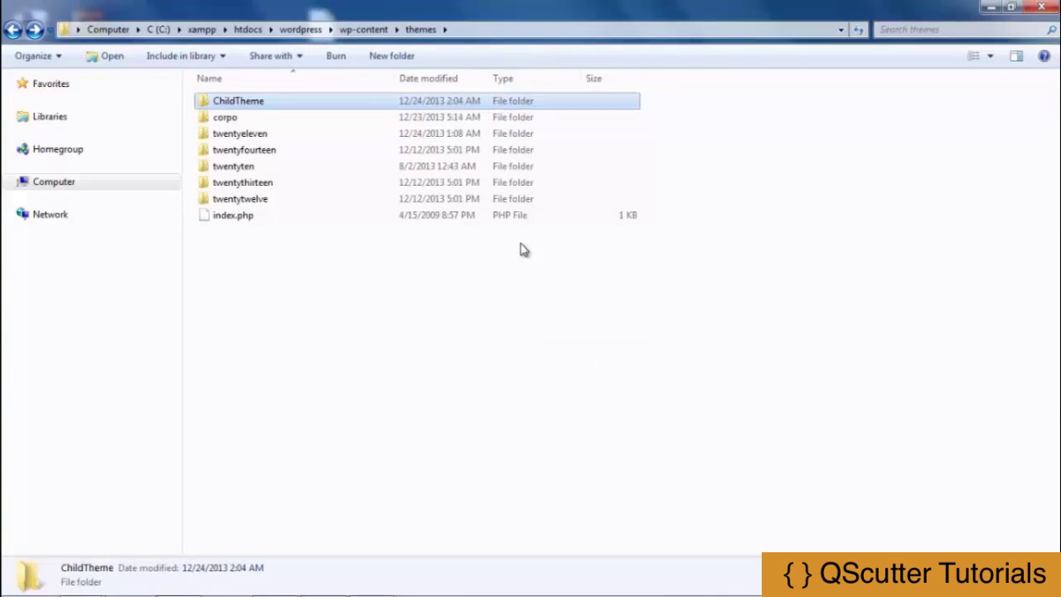
{"action": "double_click", "coordinate": [246, 112]}
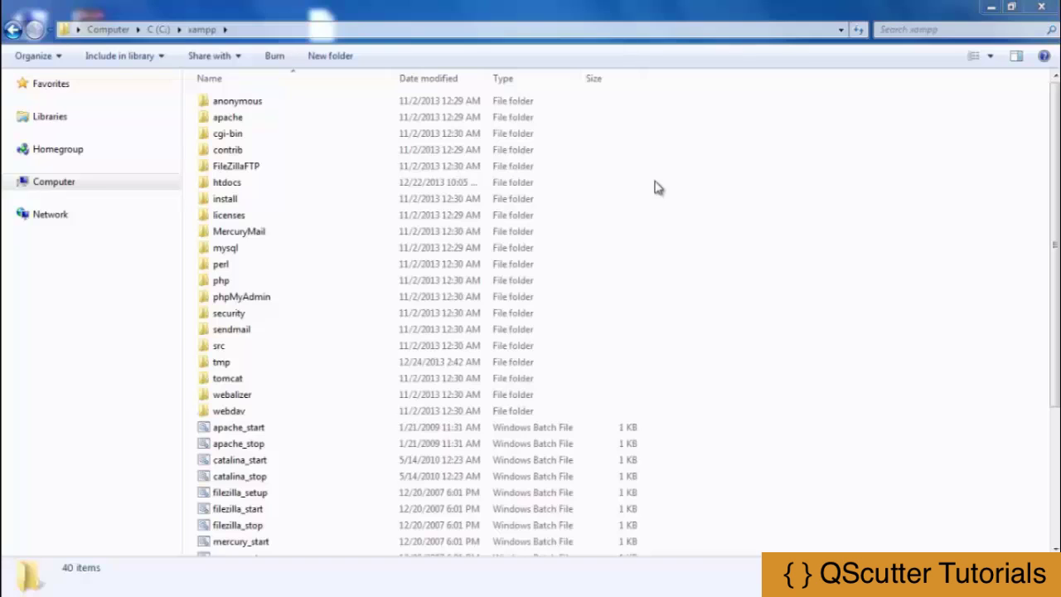
Open the wordpress folder inside htdocs and examine its PHP files and the wp-admin, wp-content and wp-includes folders.
{"action": "double_click", "coordinate": [232, 182]}
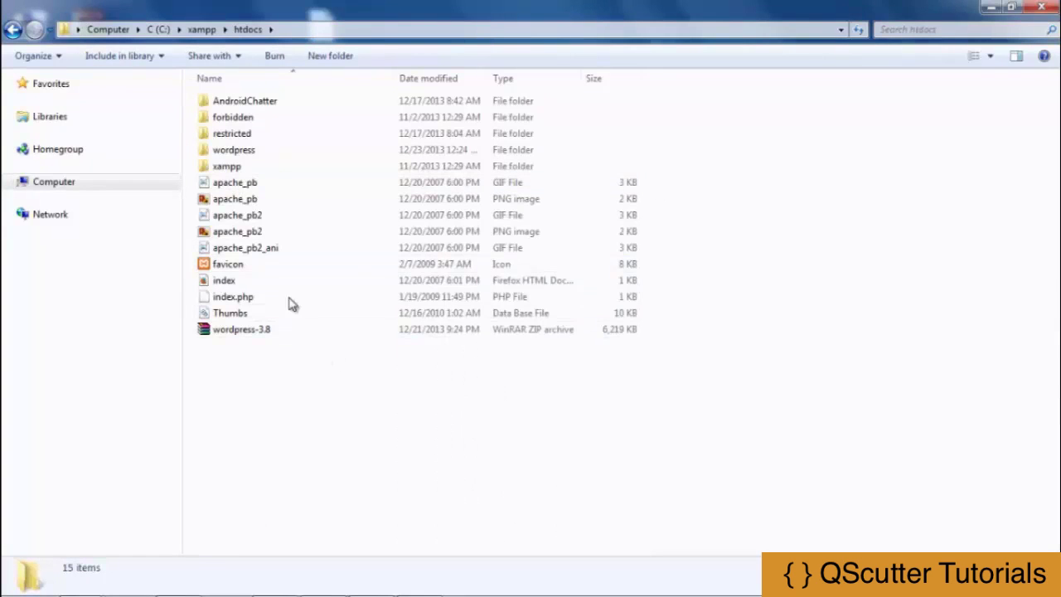
{"action": "double_click", "coordinate": [265, 158]}
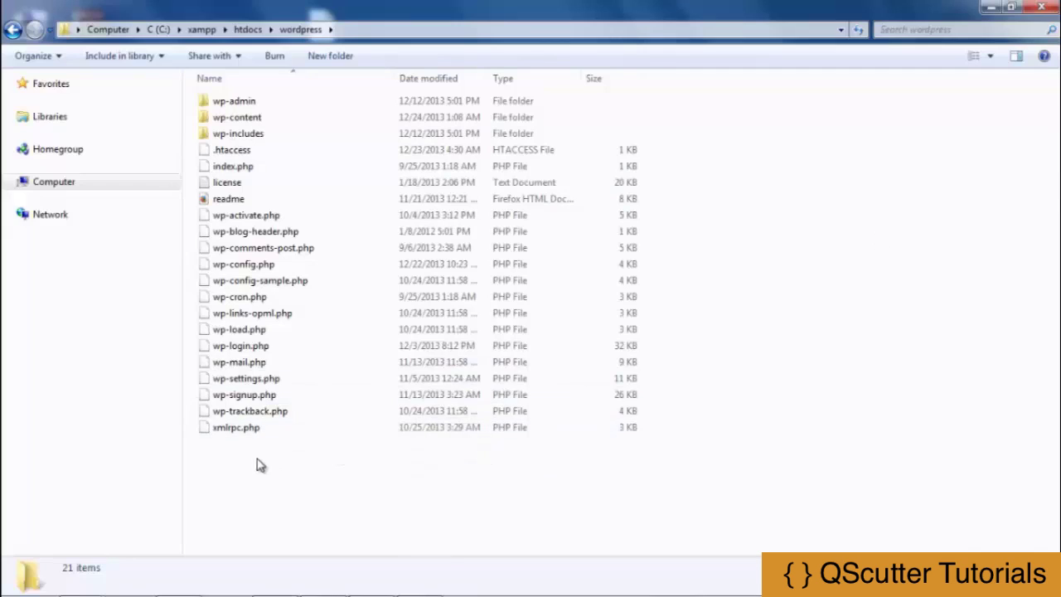
{"action": "left_click_drag", "start_coordinate": [263, 460], "coordinate": [242, 192]}
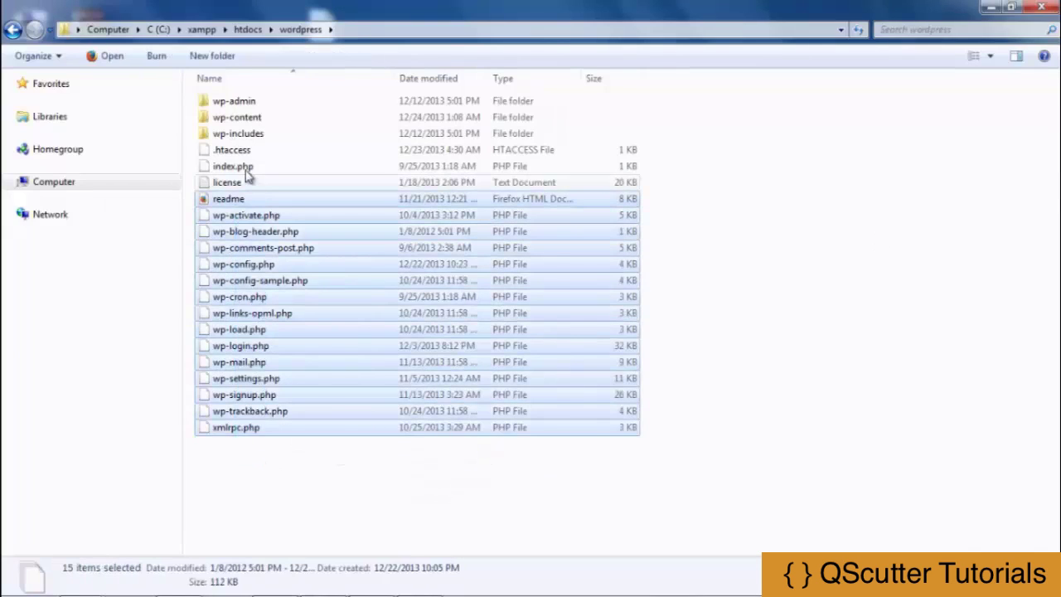
{"action": "left_click", "coordinate": [246, 166]}
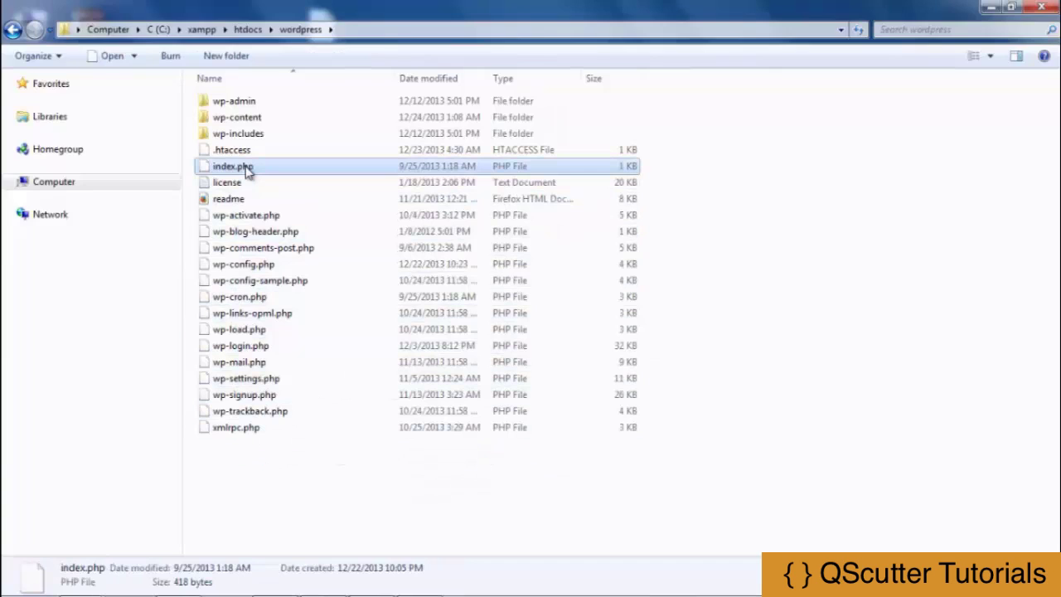
{"action": "left_click", "coordinate": [247, 101]}
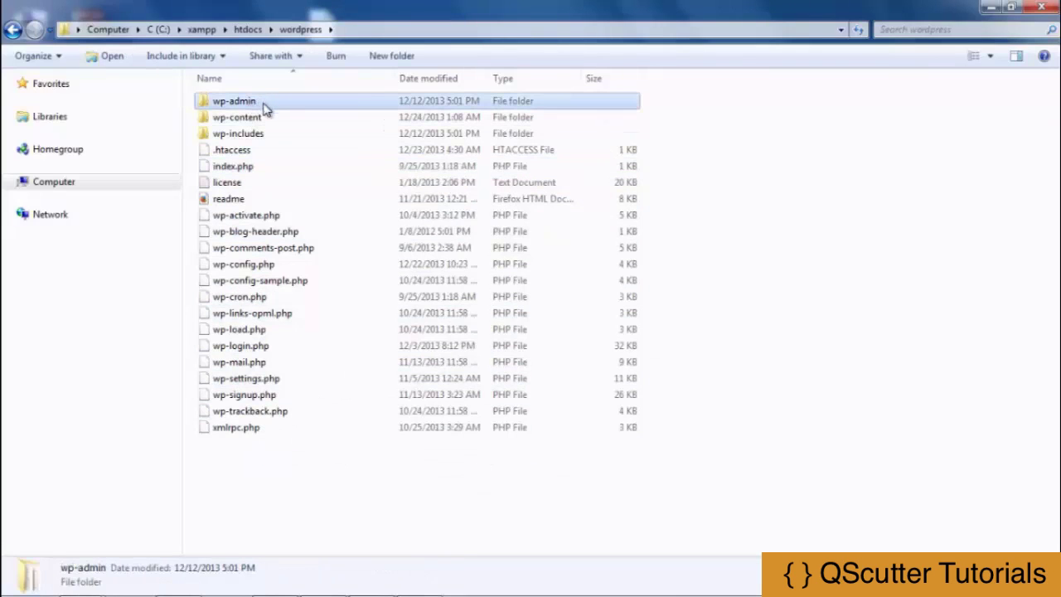
{"action": "left_click", "coordinate": [245, 117]}
{"action": "left_click", "coordinate": [254, 135]}
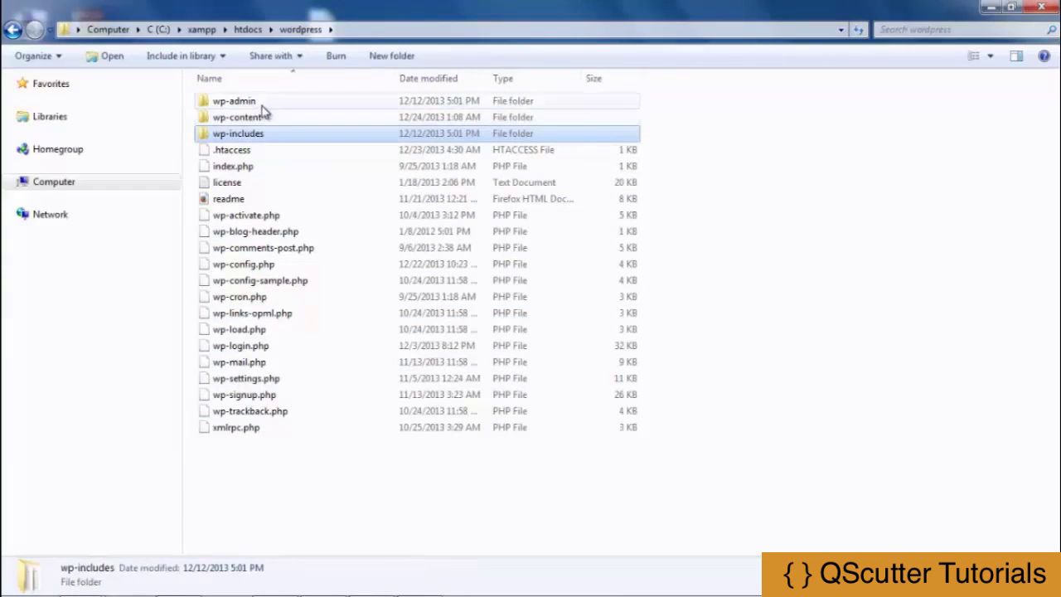
{"action": "left_click", "coordinate": [262, 105]}
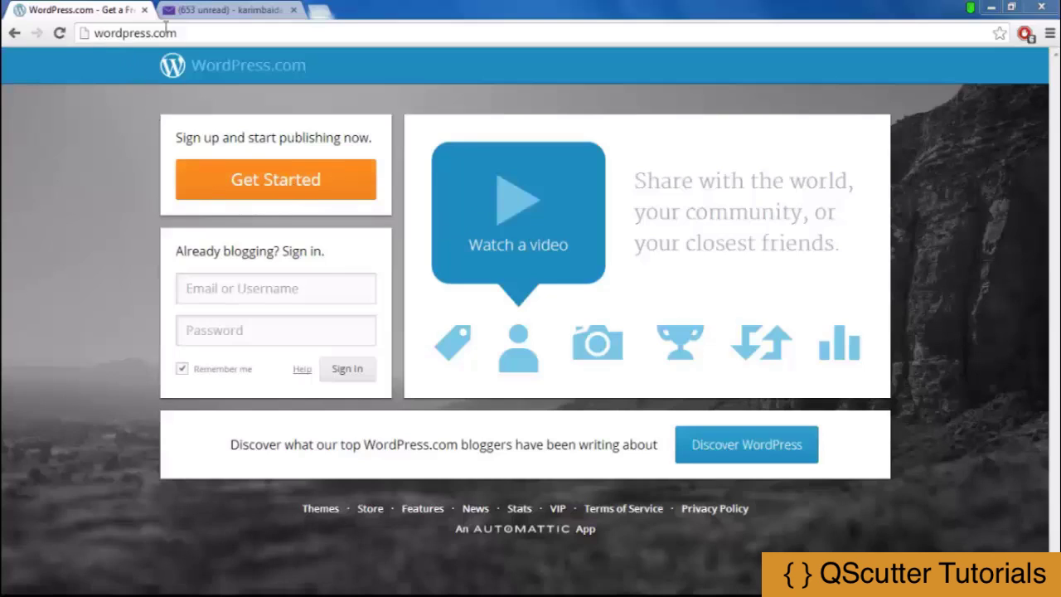
Start signing up for a new WordPress.com site.
{"action": "left_click", "coordinate": [289, 184]}
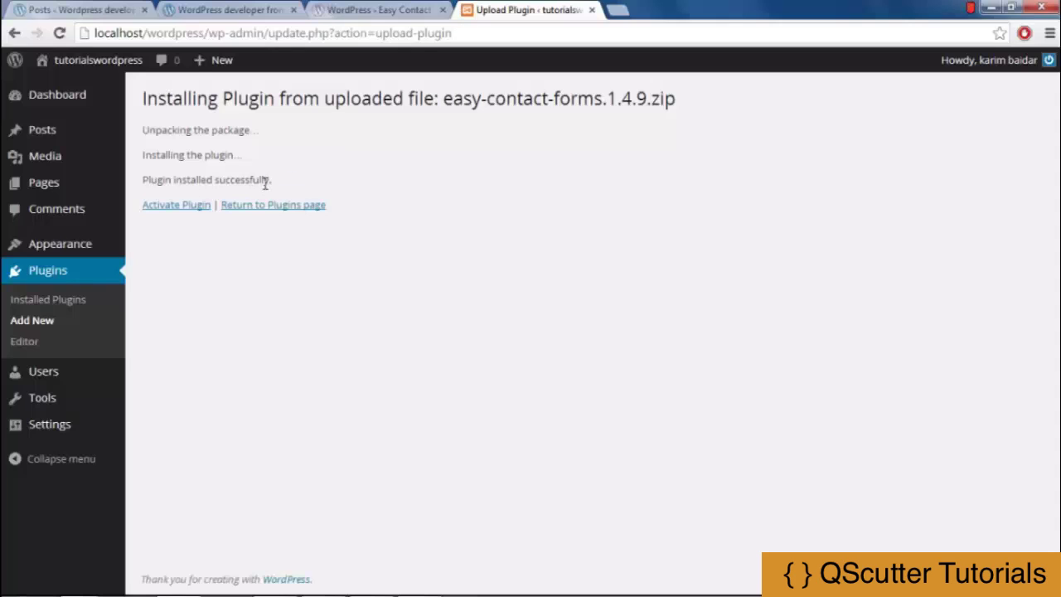
Activate the uploaded Easy Contact Forms plugin and locate it in the plugins list.
{"action": "left_click", "coordinate": [186, 211]}
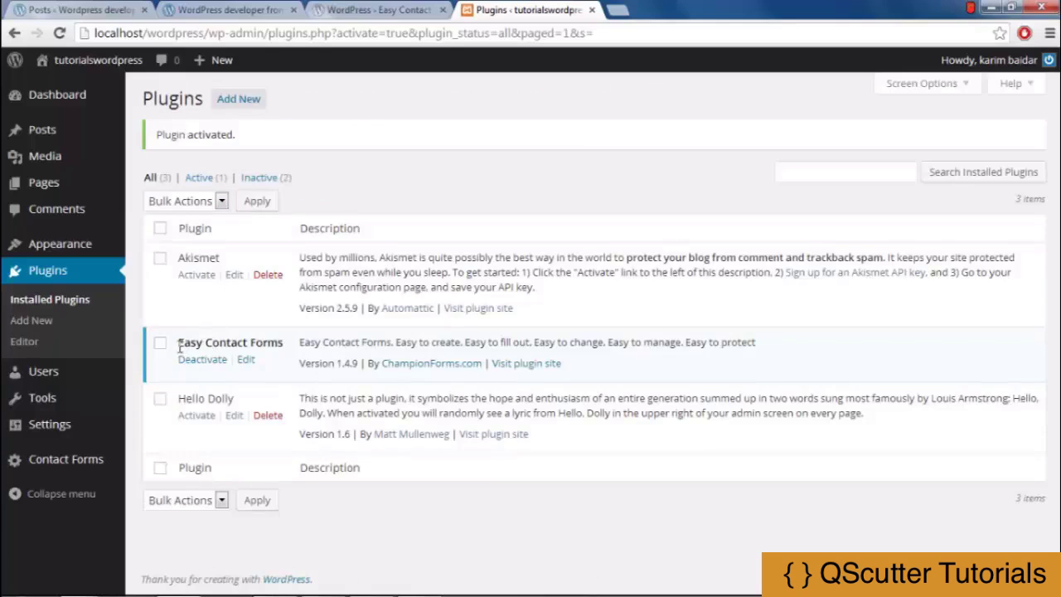
{"action": "double_click", "coordinate": [187, 343]}
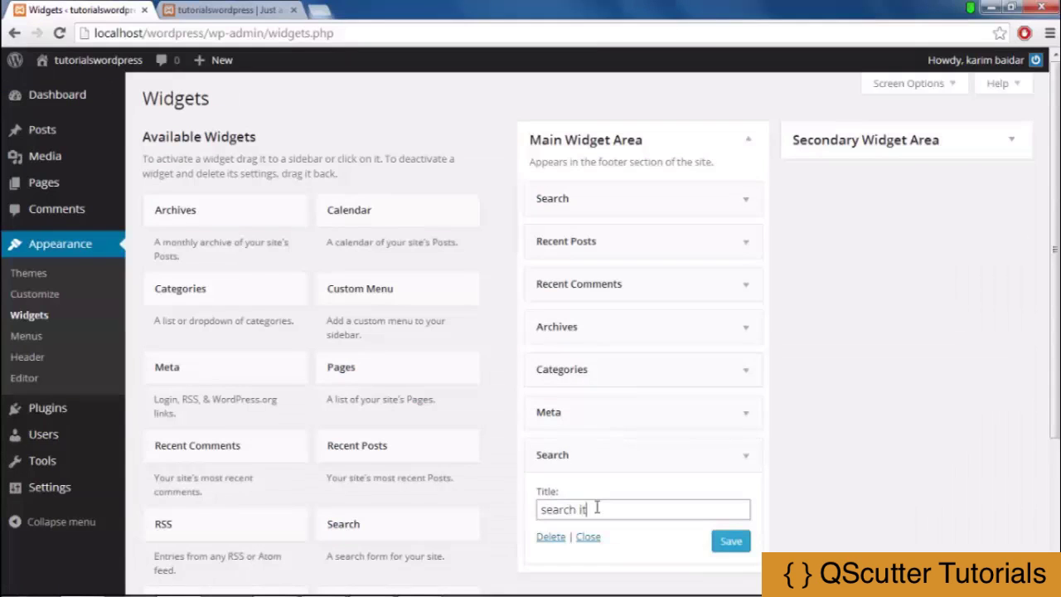
Save the Search widget titled "search it" in the Main Widget Area and add a Meta widget to the Secondary Widget Area.
{"action": "left_click", "coordinate": [728, 541]}
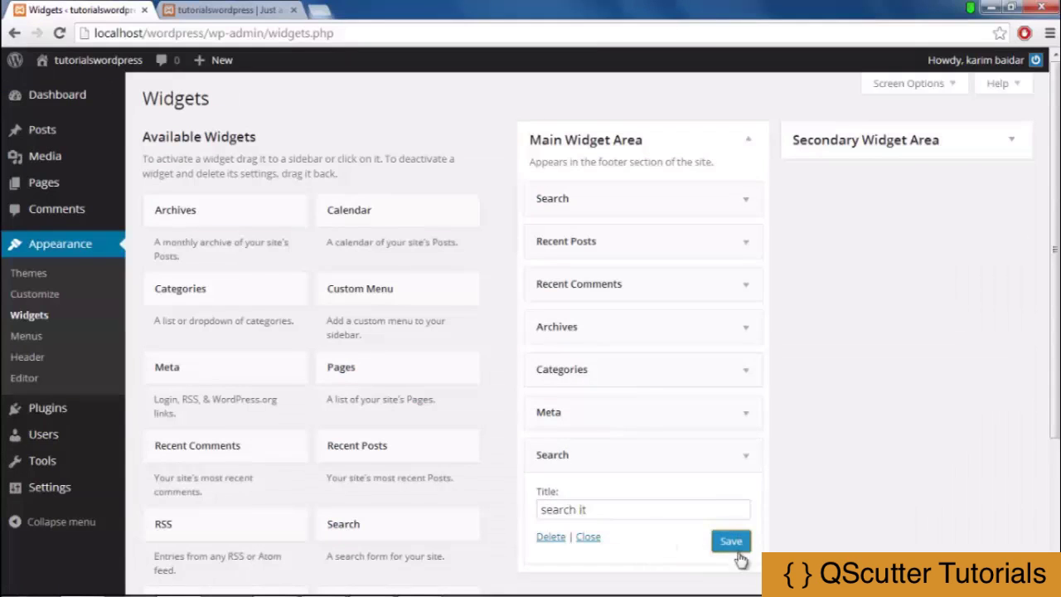
{"action": "left_click", "coordinate": [729, 543]}
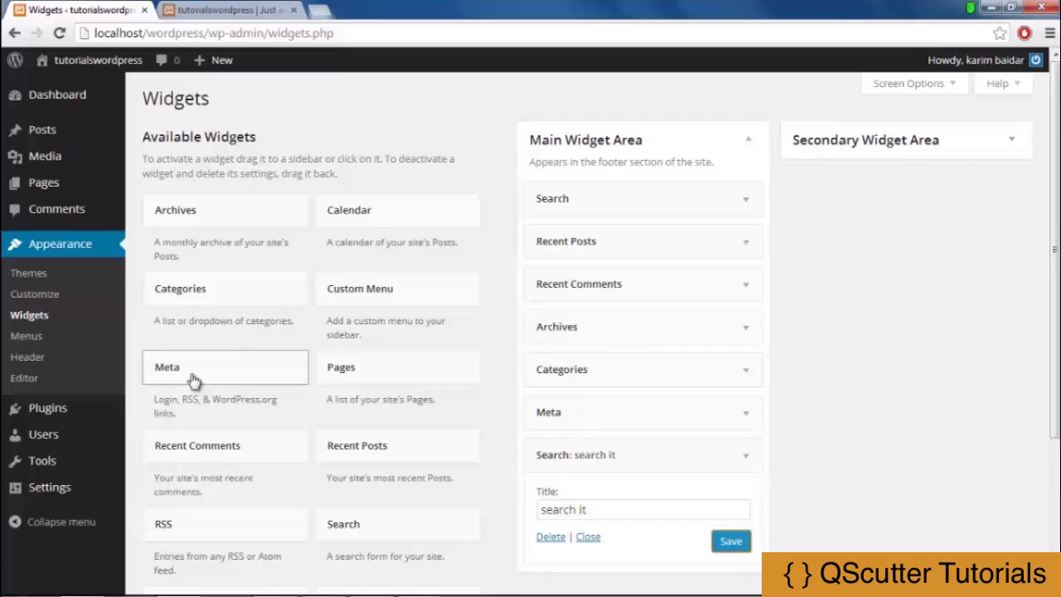
{"action": "left_click_drag", "start_coordinate": [190, 379], "coordinate": [856, 153]}
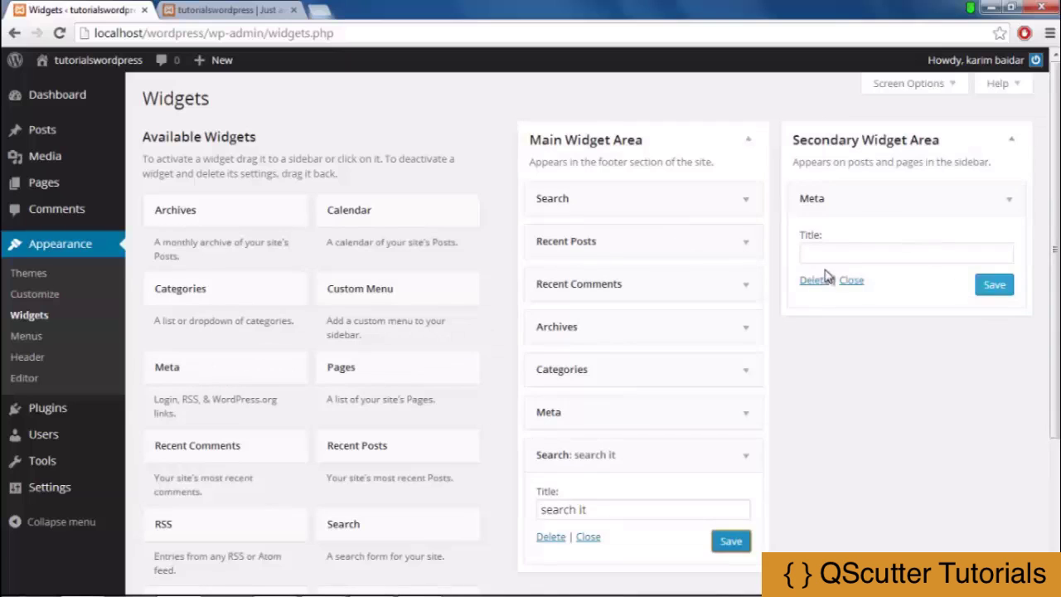
{"action": "left_click", "coordinate": [846, 248]}
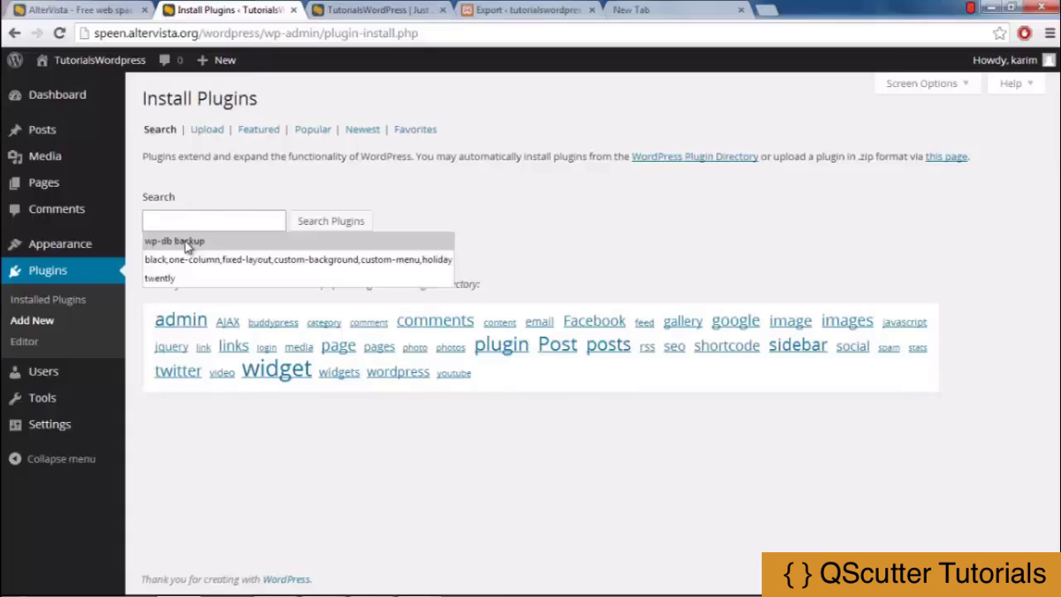
Install and activate the WP-DB-Backup plugin, found by searching for "wp-db backup".
{"action": "left_click", "coordinate": [186, 242]}
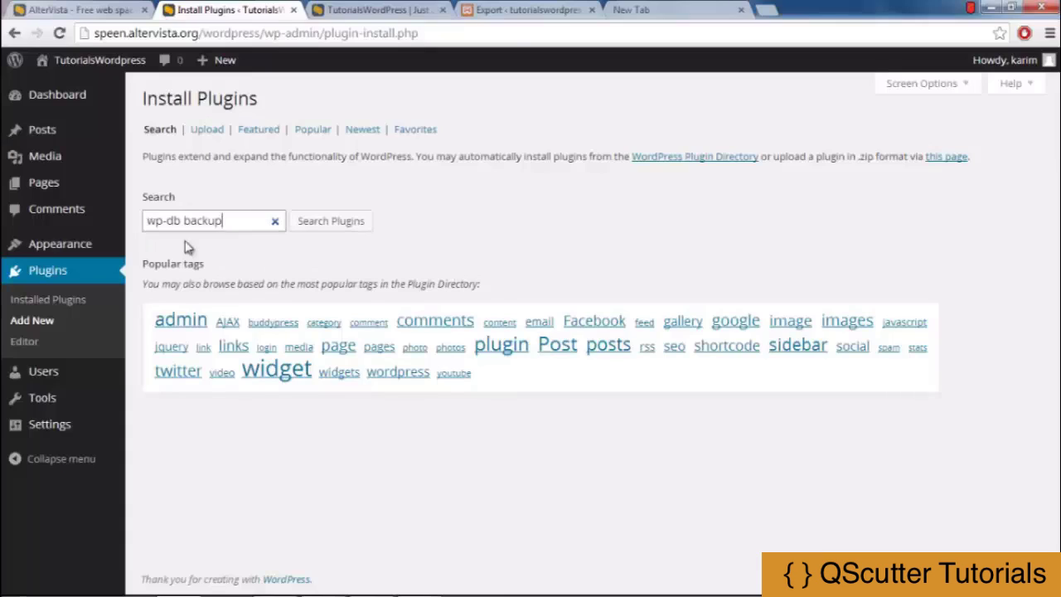
{"action": "left_click", "coordinate": [347, 228]}
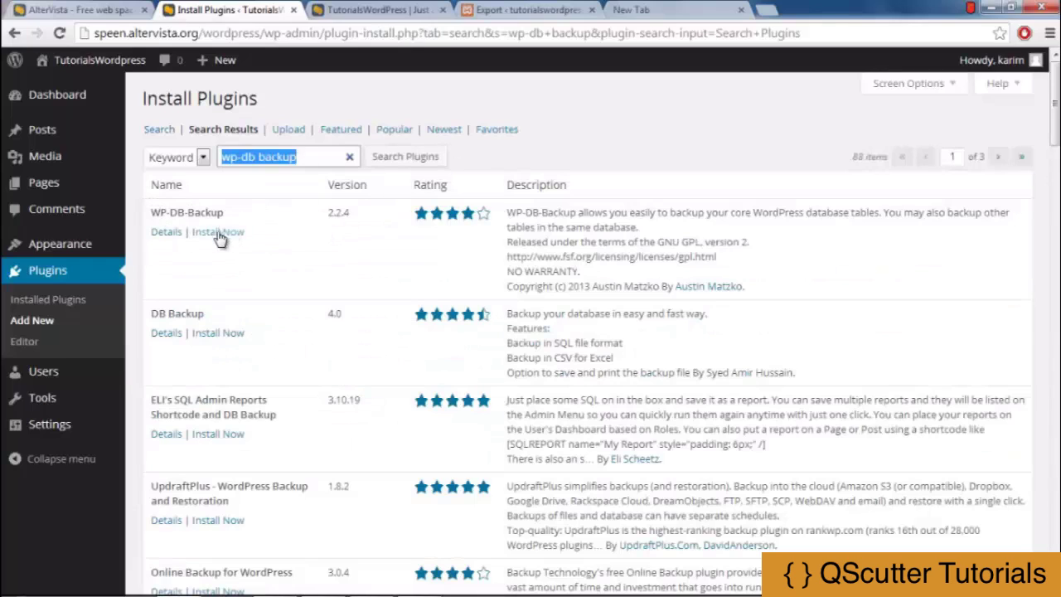
{"action": "left_click", "coordinate": [229, 234]}
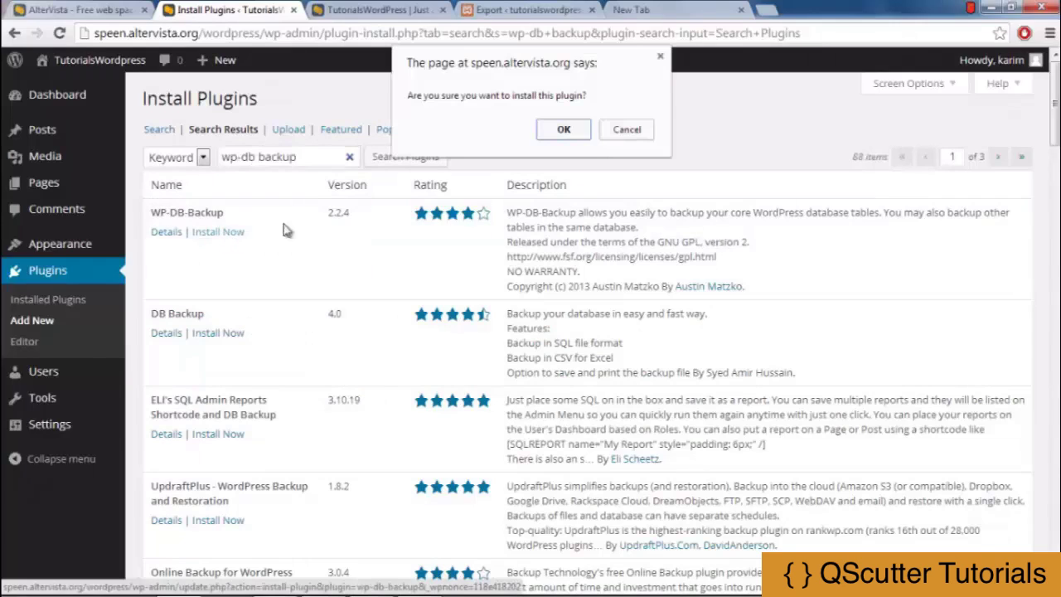
{"action": "left_click", "coordinate": [563, 130]}
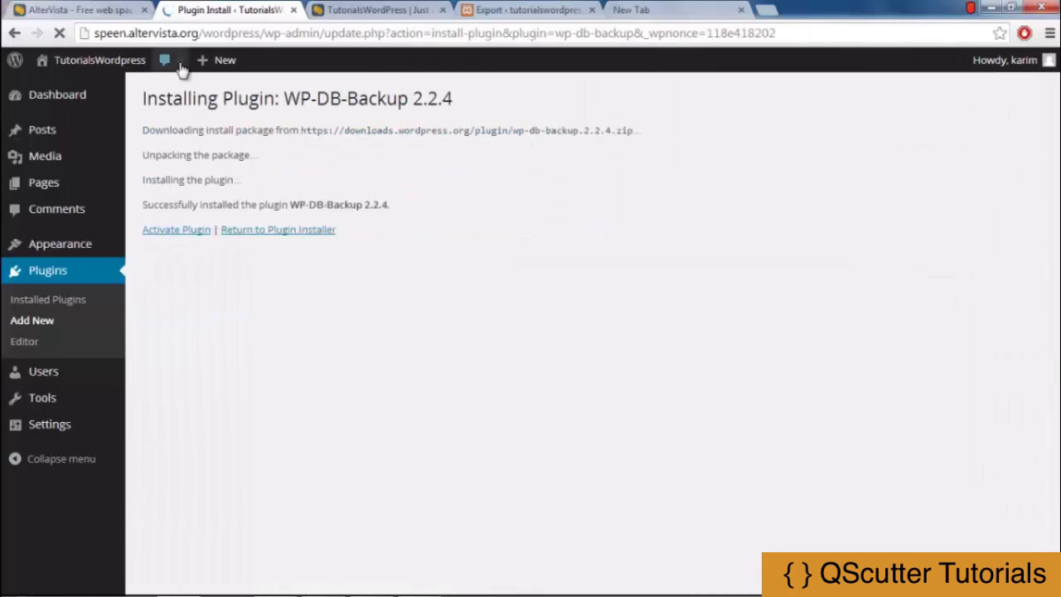
{"action": "left_click", "coordinate": [176, 234]}
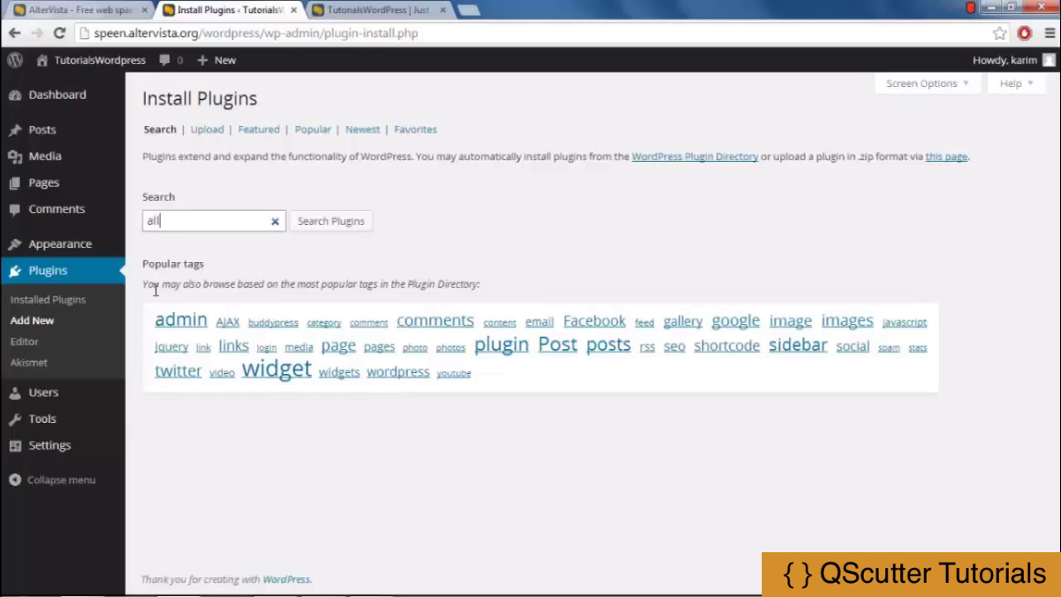
Install and activate the All in One SEO Pack plugin, found by searching for "all in one seo".
{"action": "type", "text": "one seo"}
{"action": "key", "text": "Return"}
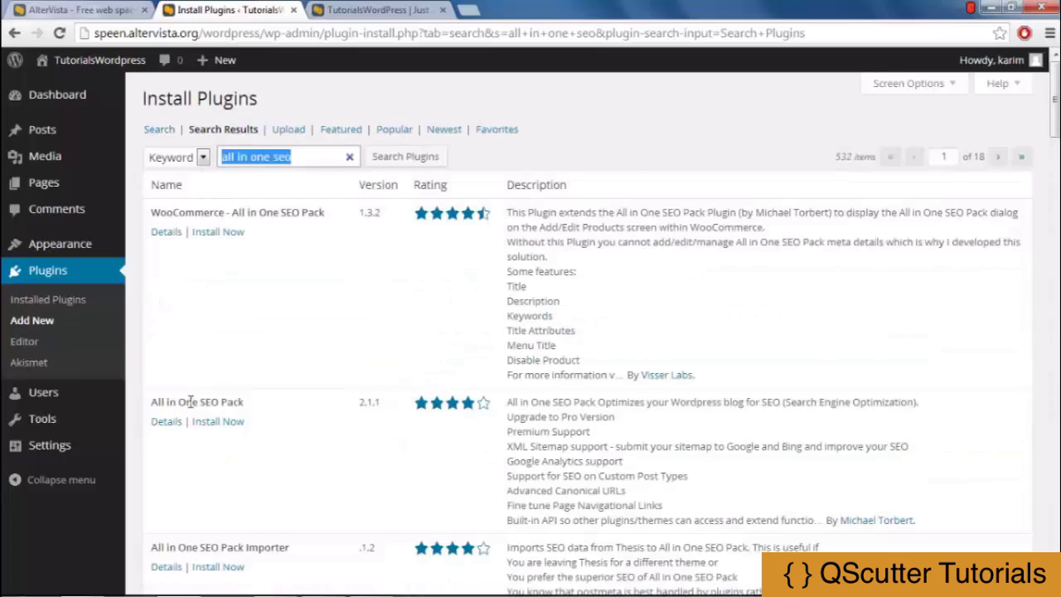
{"action": "left_click_drag", "start_coordinate": [150, 402], "coordinate": [257, 411]}
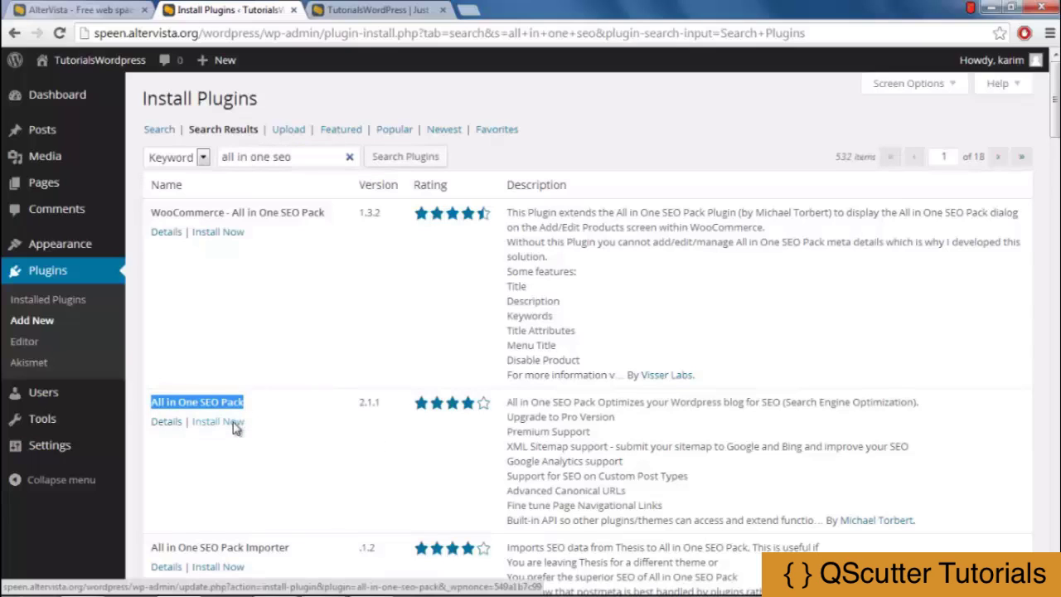
{"action": "left_click", "coordinate": [235, 425]}
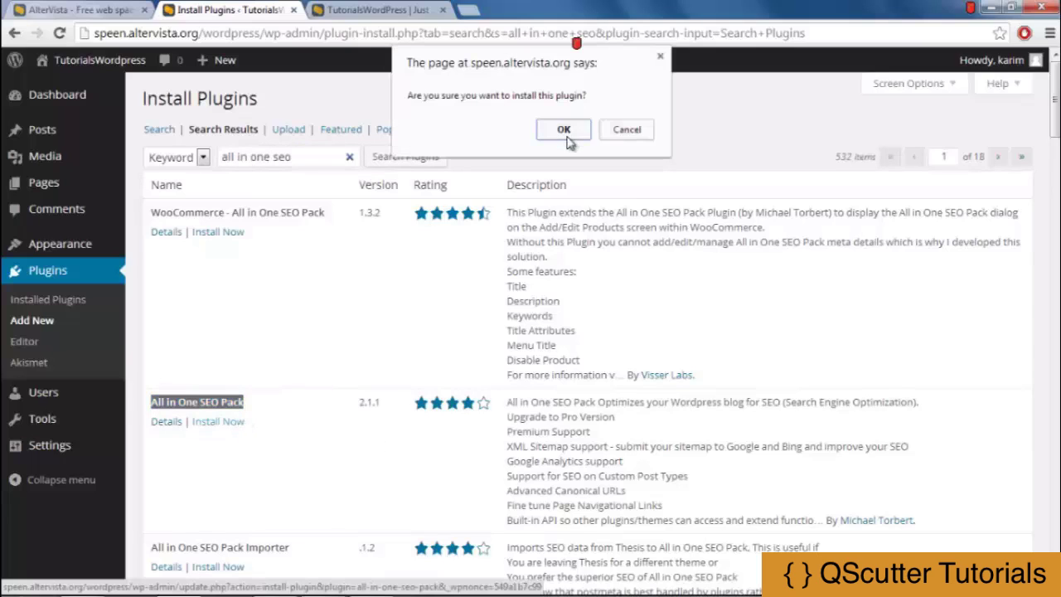
{"action": "left_click", "coordinate": [564, 131]}
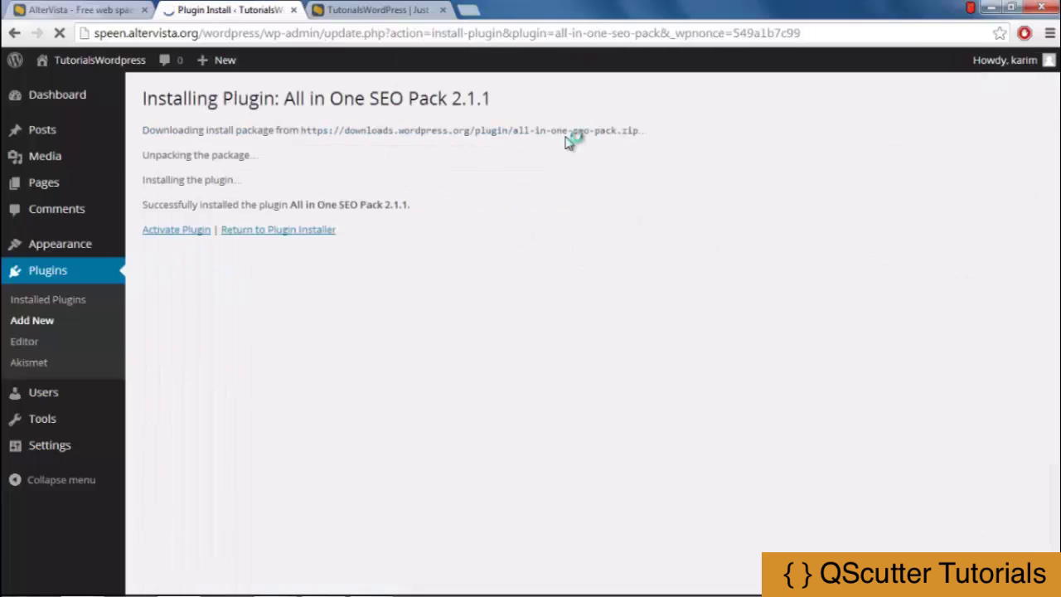
{"action": "left_click", "coordinate": [190, 239]}
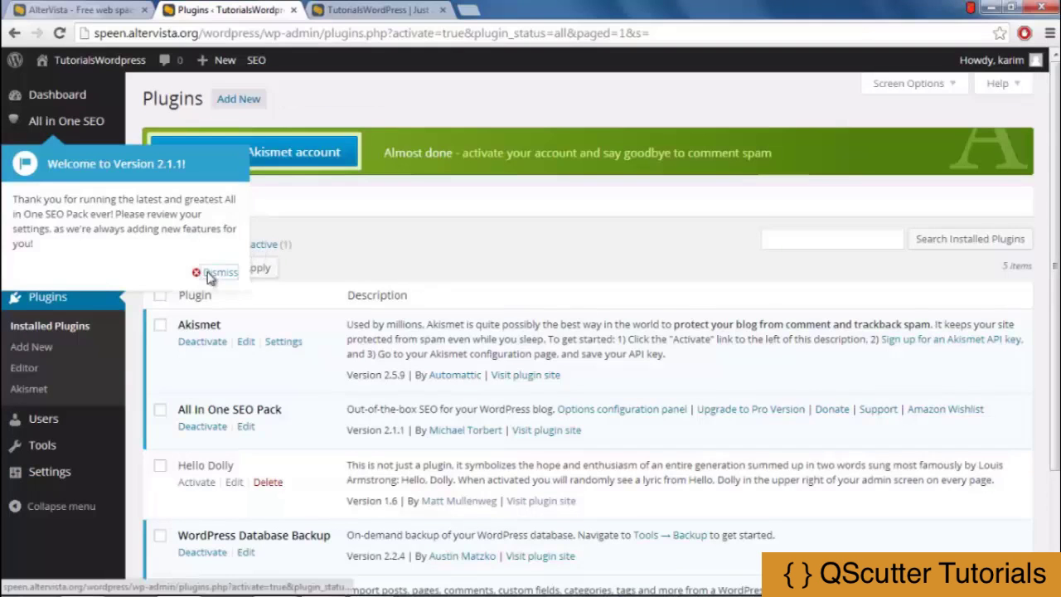
Dismiss the All in One SEO Pack welcome notice and review the list of installed plugins.
{"action": "left_click", "coordinate": [205, 274]}
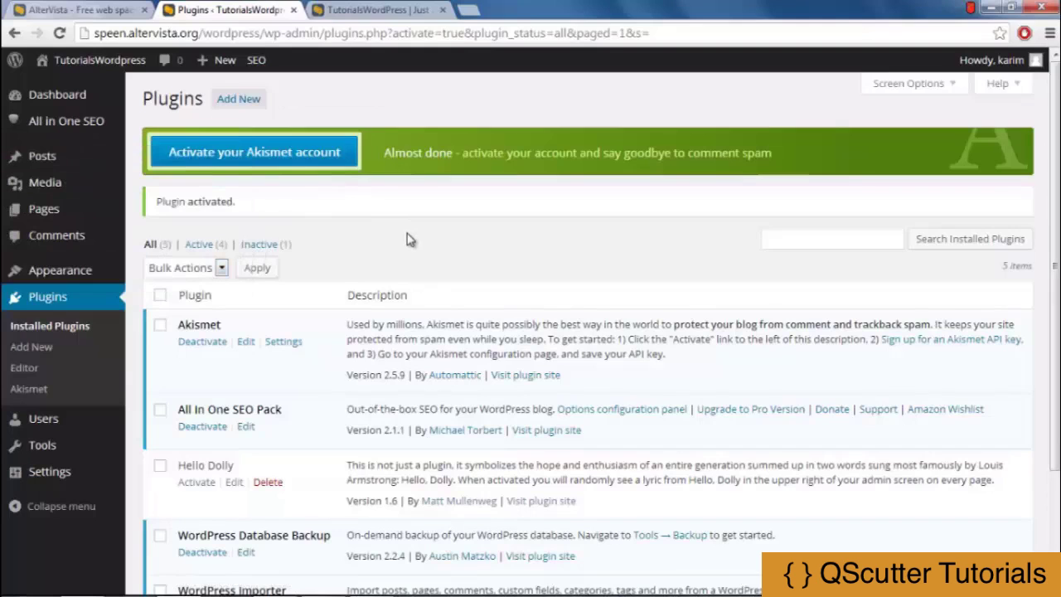
{"action": "scroll", "coordinate": [473, 238], "scroll_direction": "down", "scroll_amount": 1}
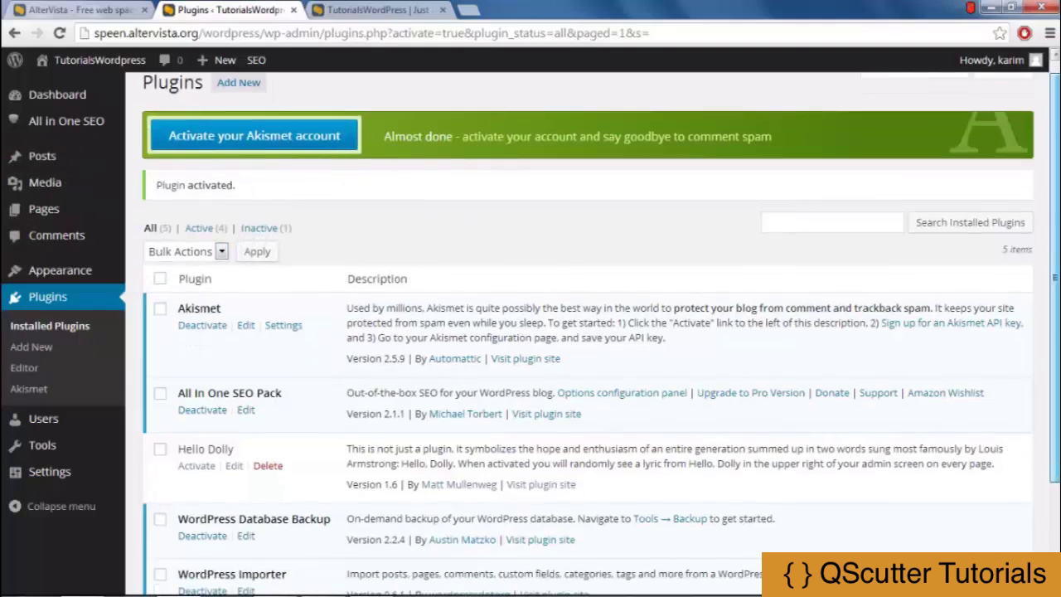
{"action": "scroll", "coordinate": [474, 238], "scroll_direction": "down", "scroll_amount": 3}
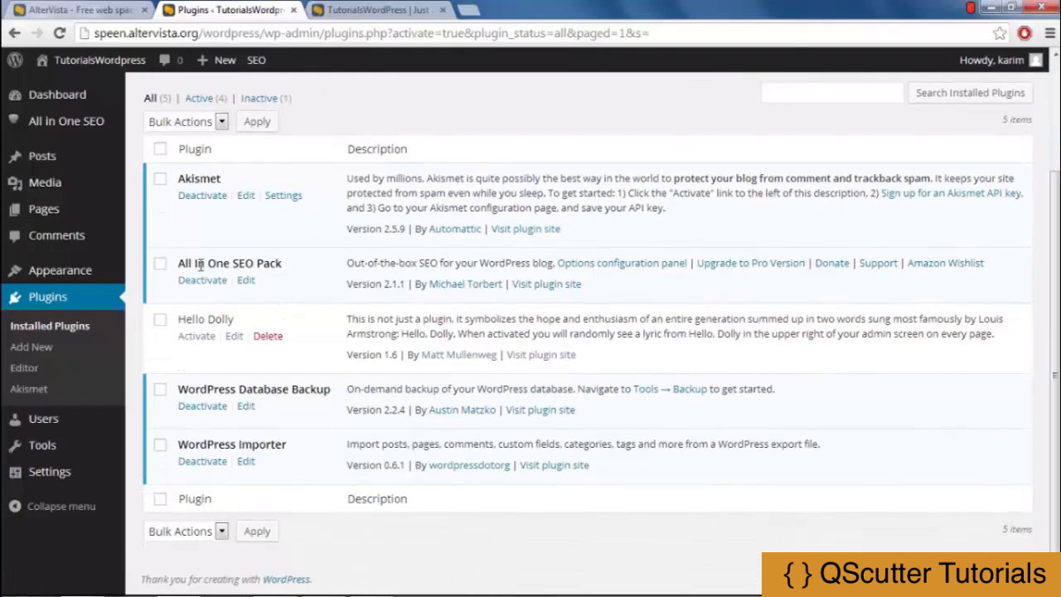